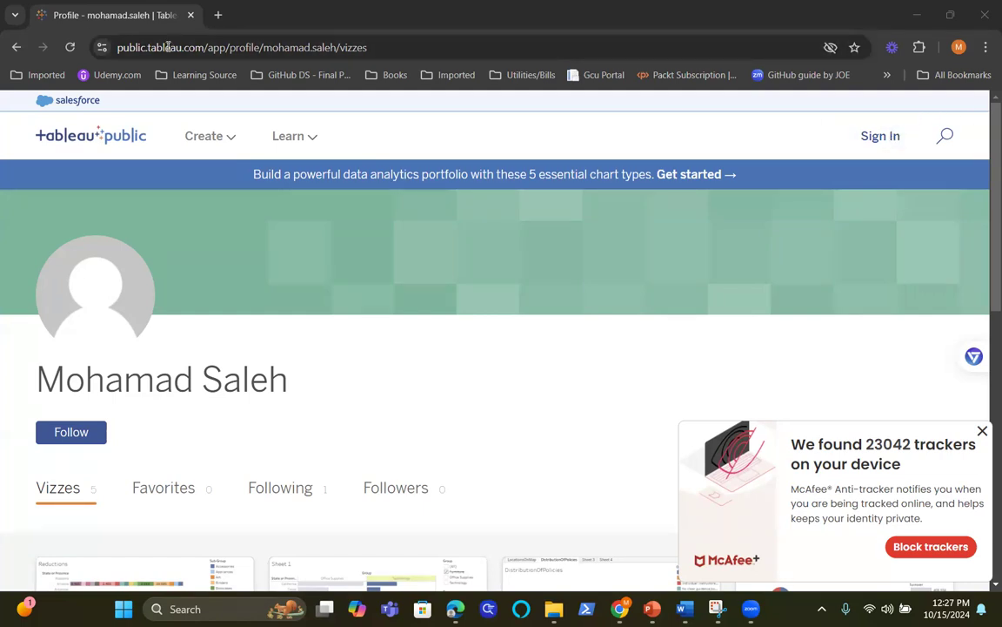
Step: Sign in to the Tableau Public account and view its profile page
left_click(873, 140)
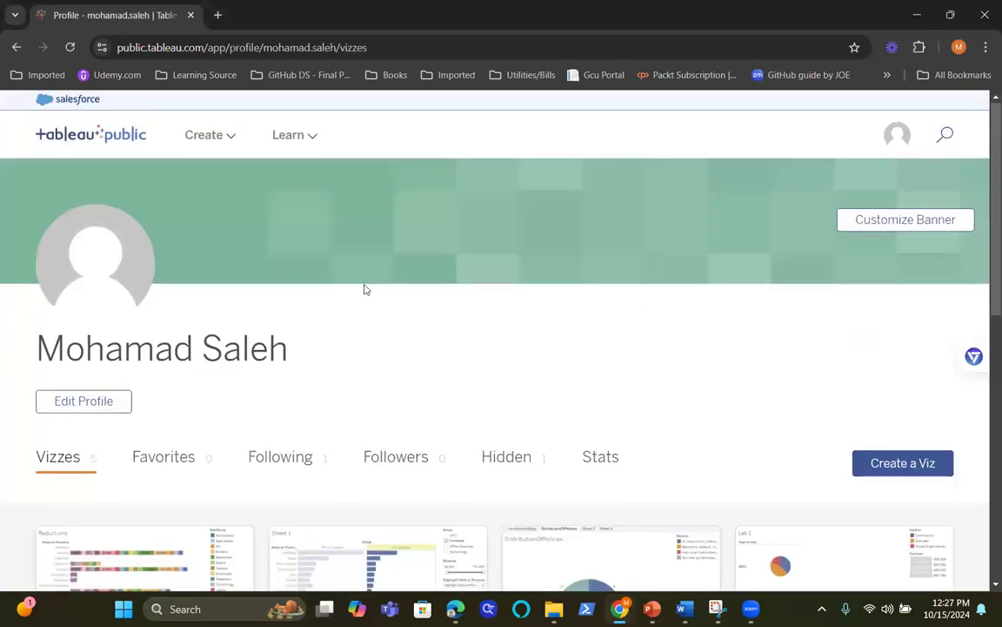
scroll(435, 286, "down", 3)
scroll(506, 286, "up", 3)
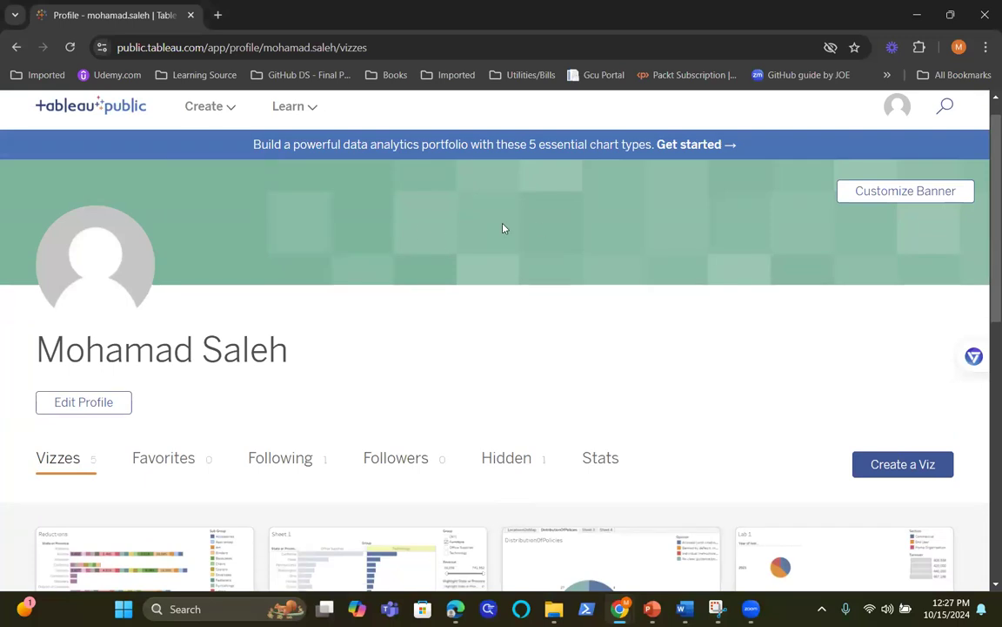
scroll(592, 248, "up", 1)
Step: Create a new workbook with Web Authoring
left_click(233, 137)
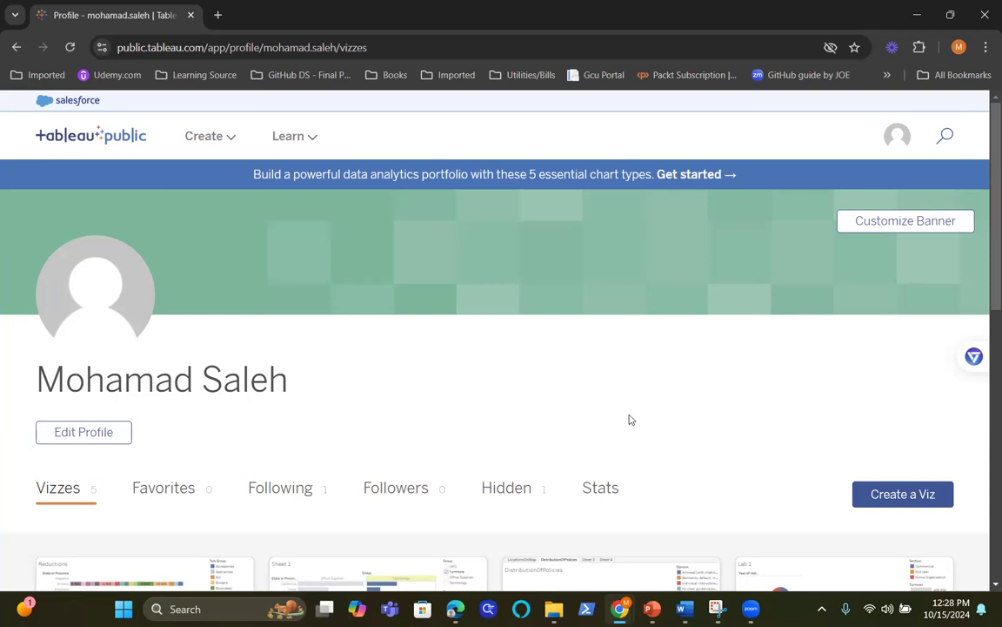
left_click(237, 141)
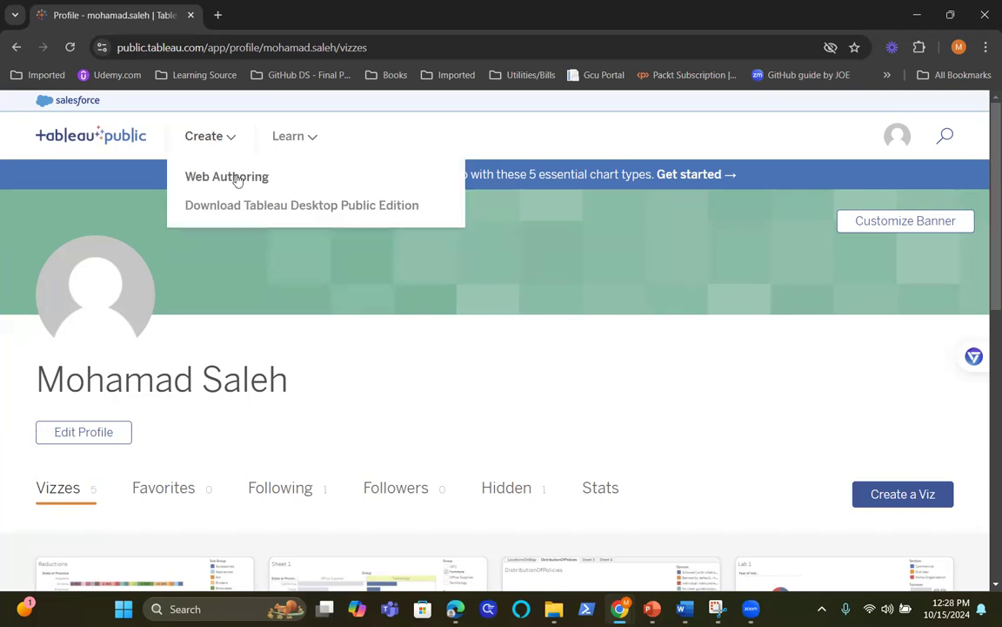
left_click(236, 178)
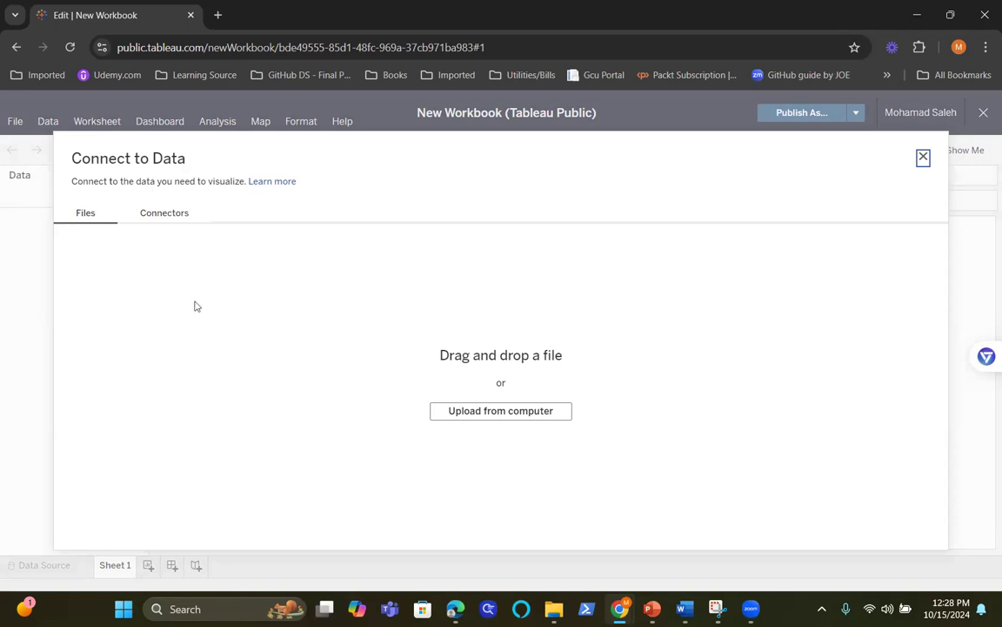
Step: Connect the workbook to TopBabyNamesbyState (2).csv by uploading it from the Downloads folder
left_click(481, 413)
left_click(74, 197)
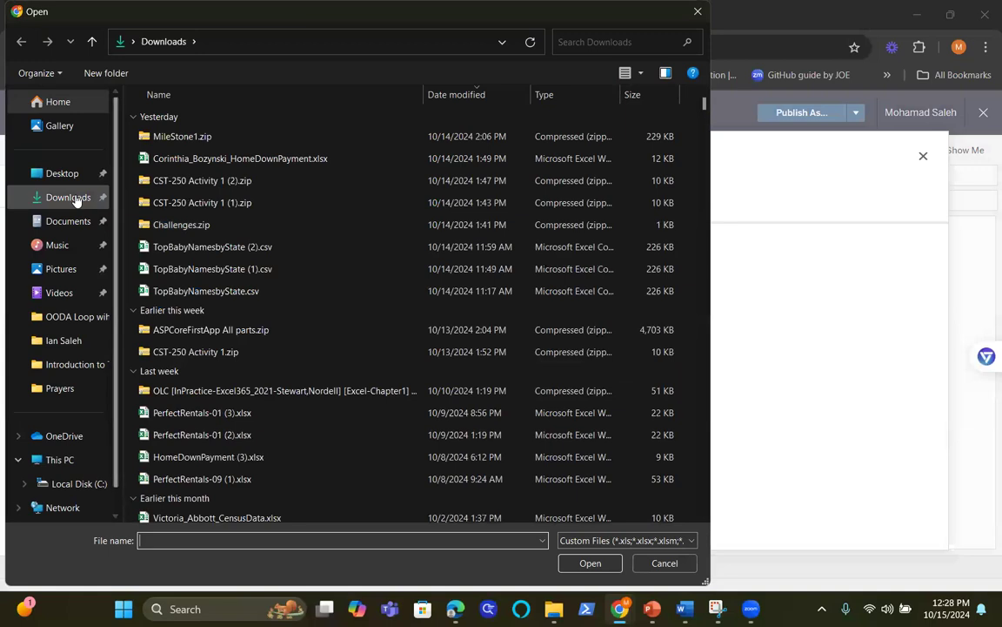
left_click(187, 252)
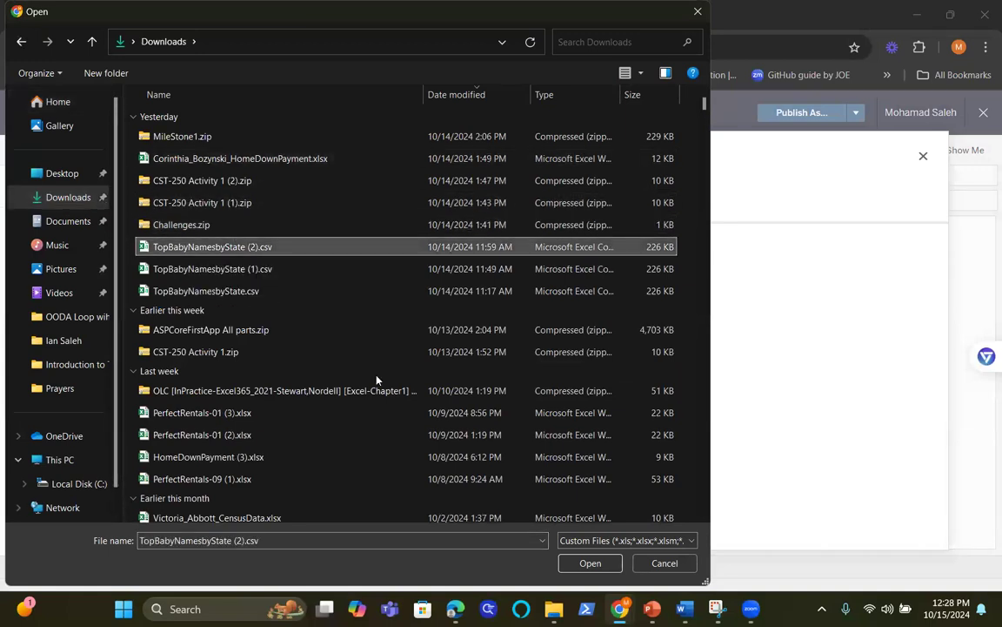
left_click(591, 563)
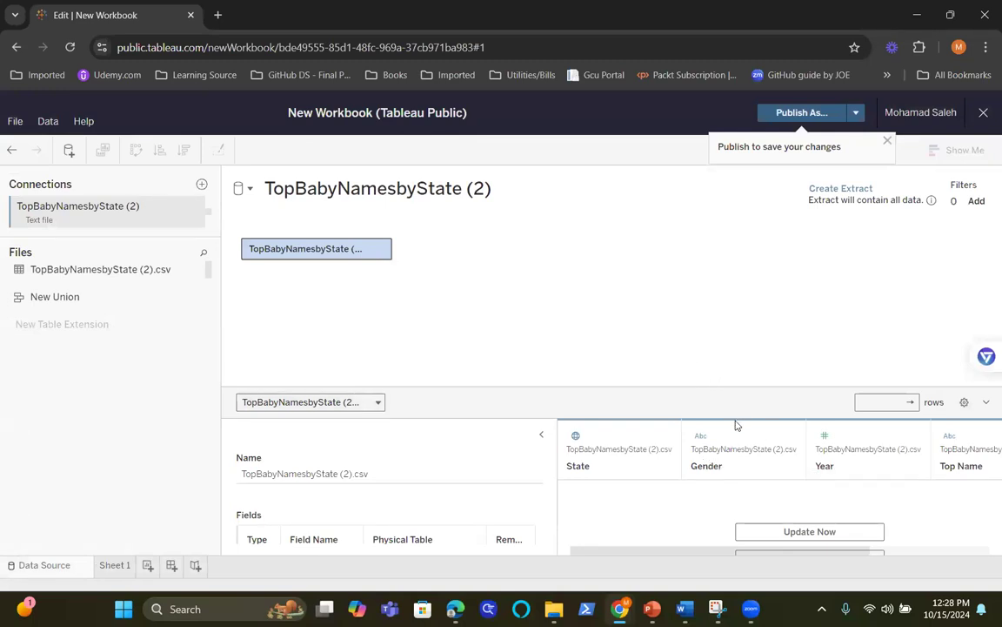
Step: Load the file's rows into an enlarged data preview, and open Sheet 1
left_click_drag(733, 389, 732, 286)
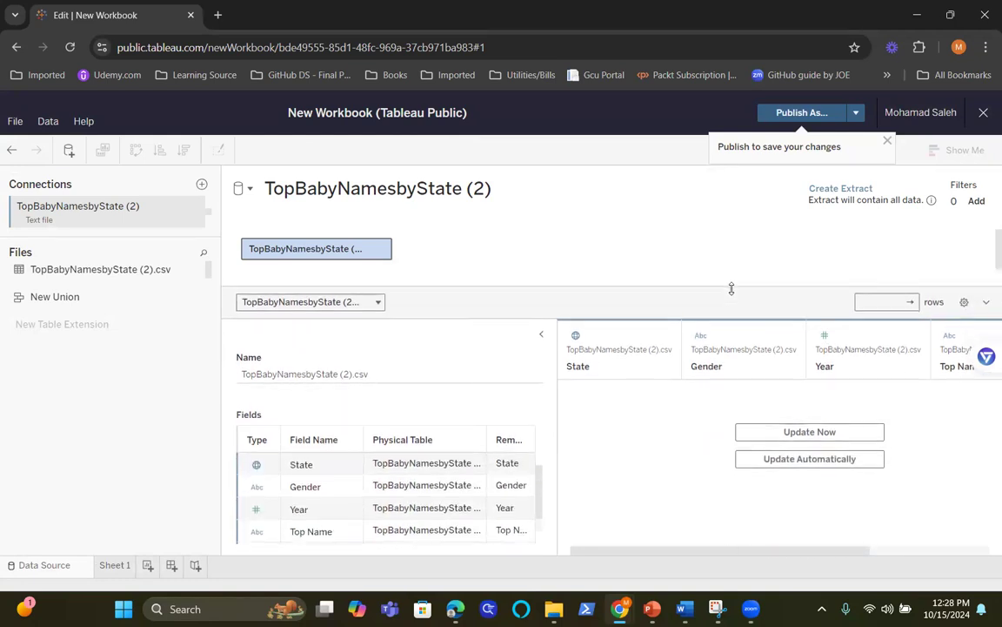
left_click(819, 431)
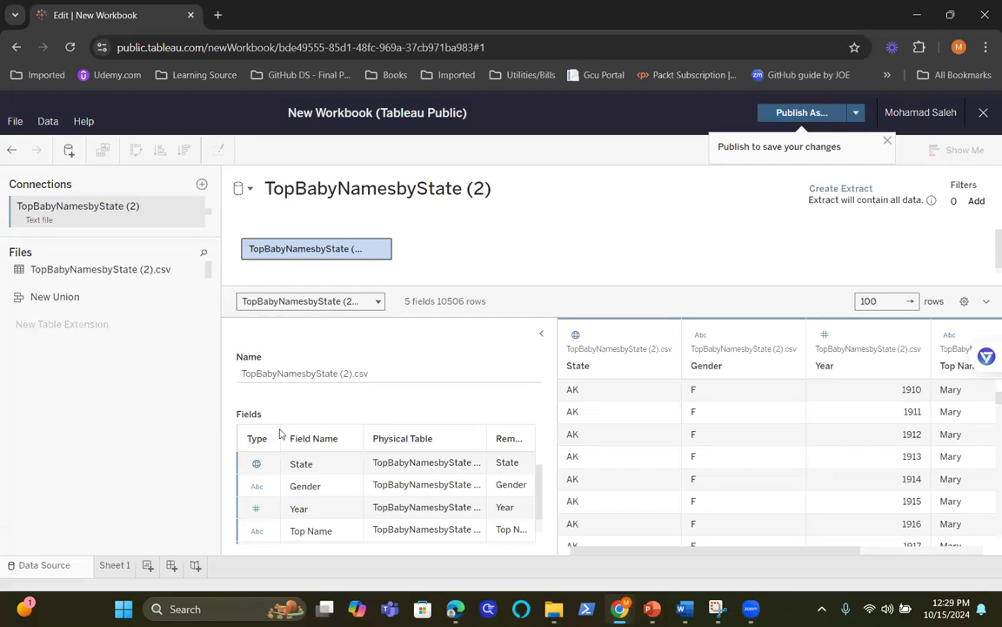
left_click(114, 565)
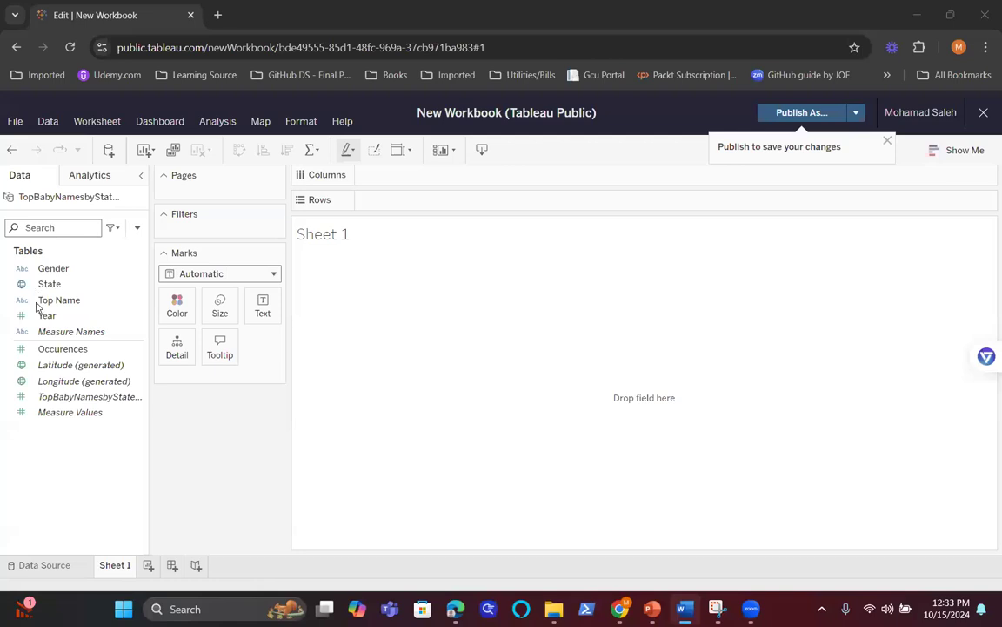
Step: Examine the Gender, State, Top Name, Year and Occurences fields to tell dimensions from measures
left_click(60, 349)
left_click(50, 285)
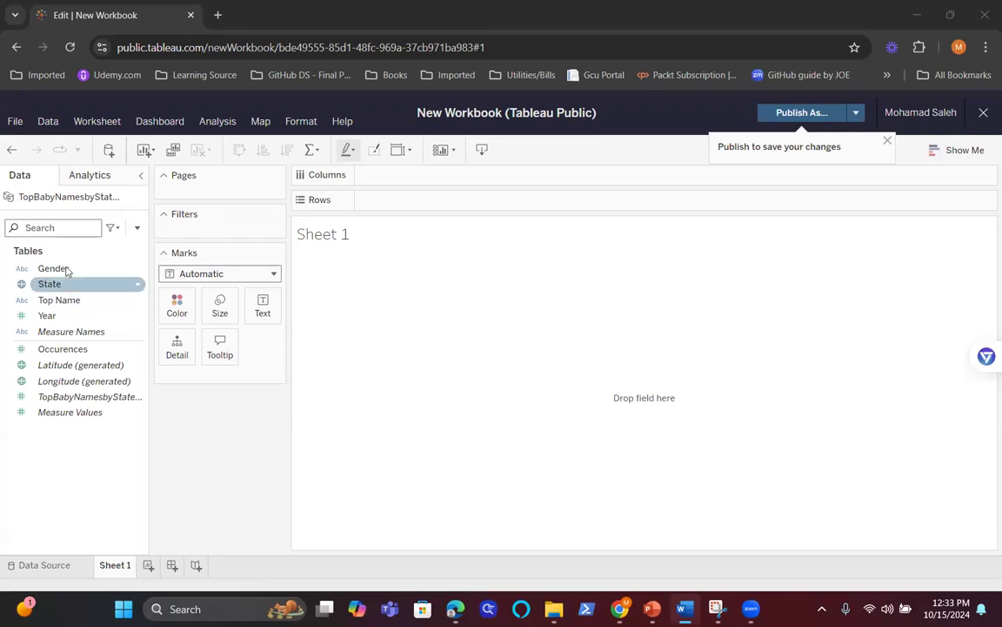
left_click(66, 270)
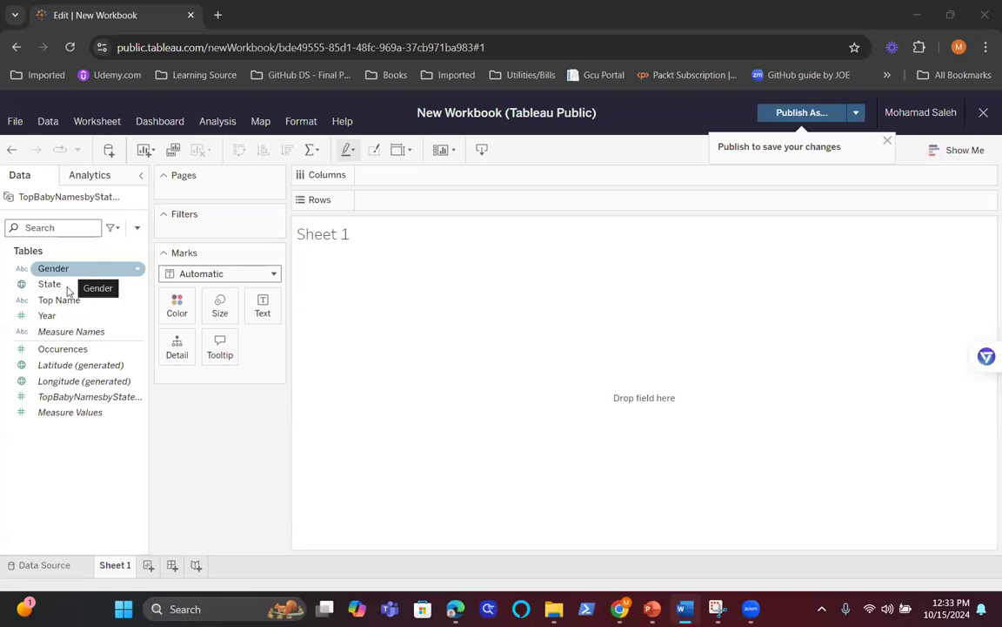
left_click(67, 287)
left_click(79, 301)
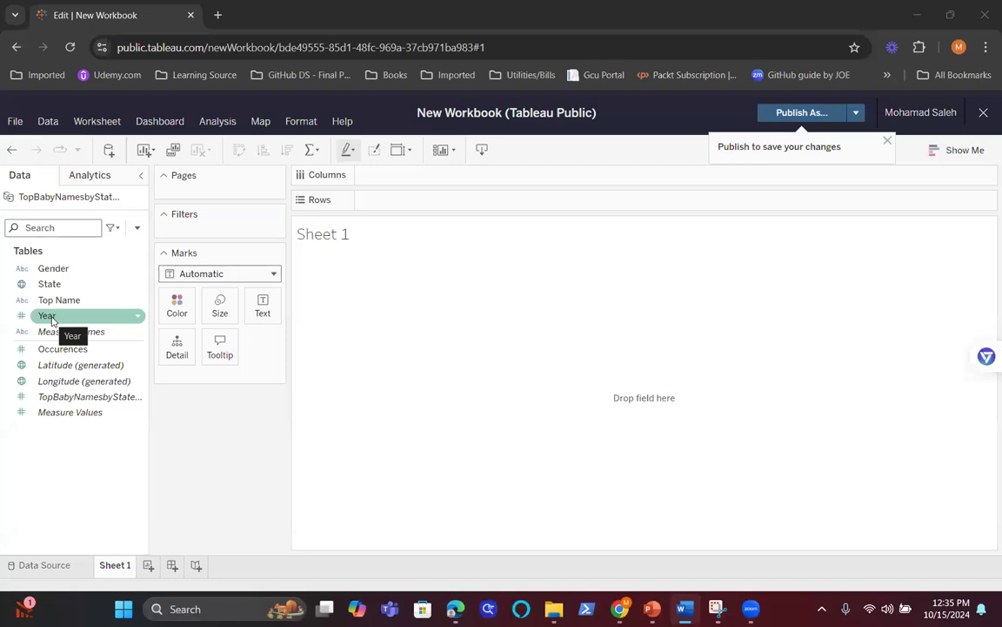
left_click(87, 299)
left_click(96, 397)
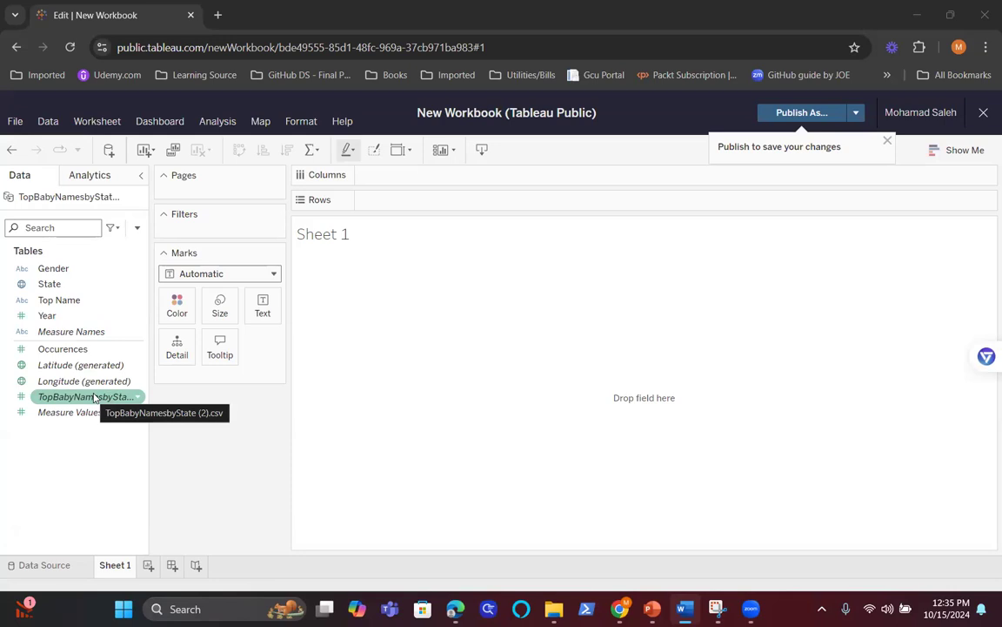
left_click(71, 331)
left_click(71, 300)
left_click(54, 284)
left_click(63, 299)
left_click(66, 272)
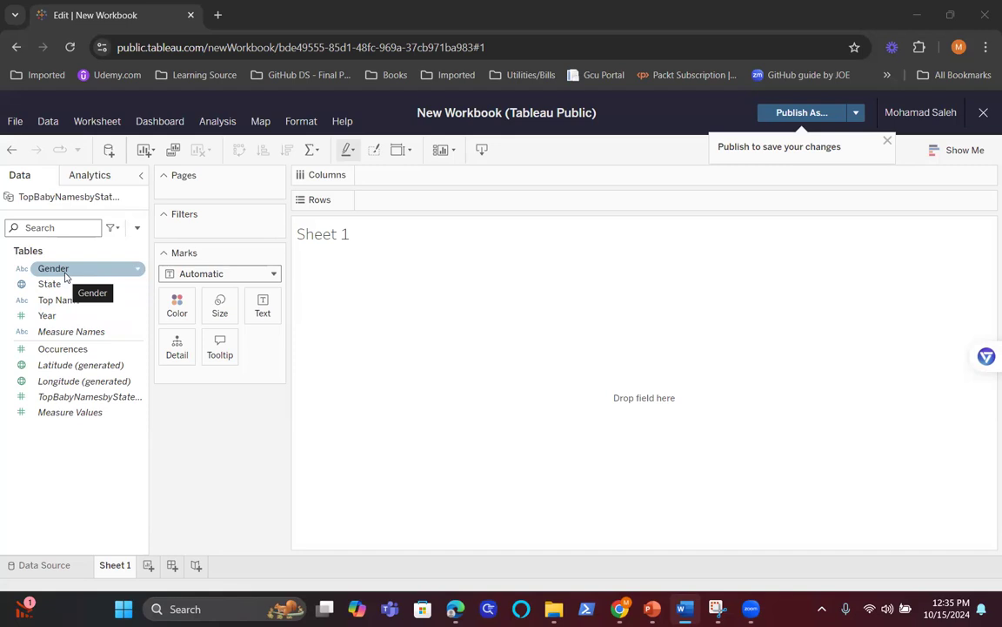
left_click(69, 349)
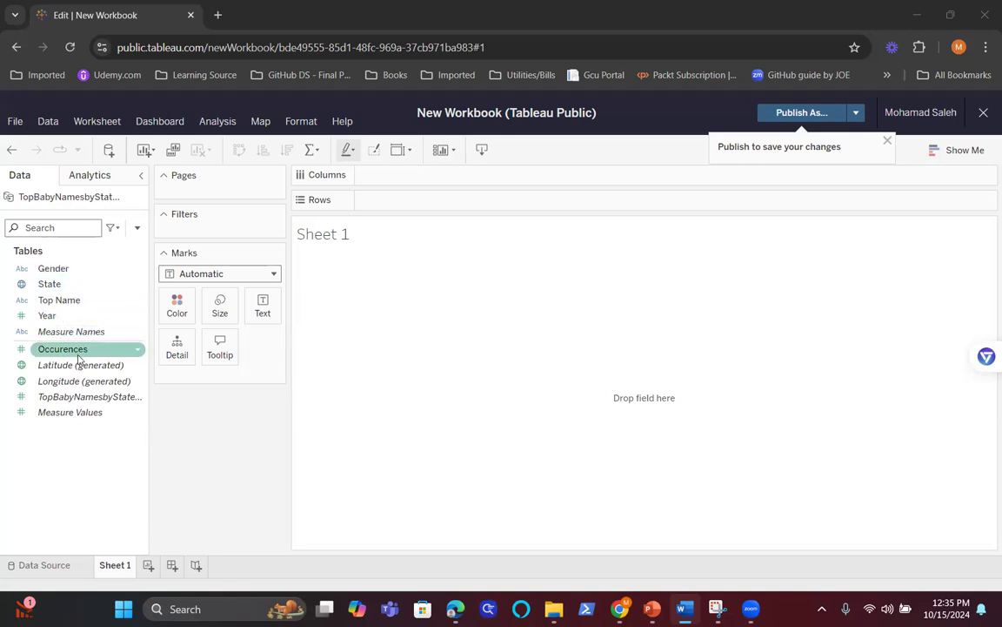
left_click(58, 315)
left_click(59, 330)
left_click(57, 317)
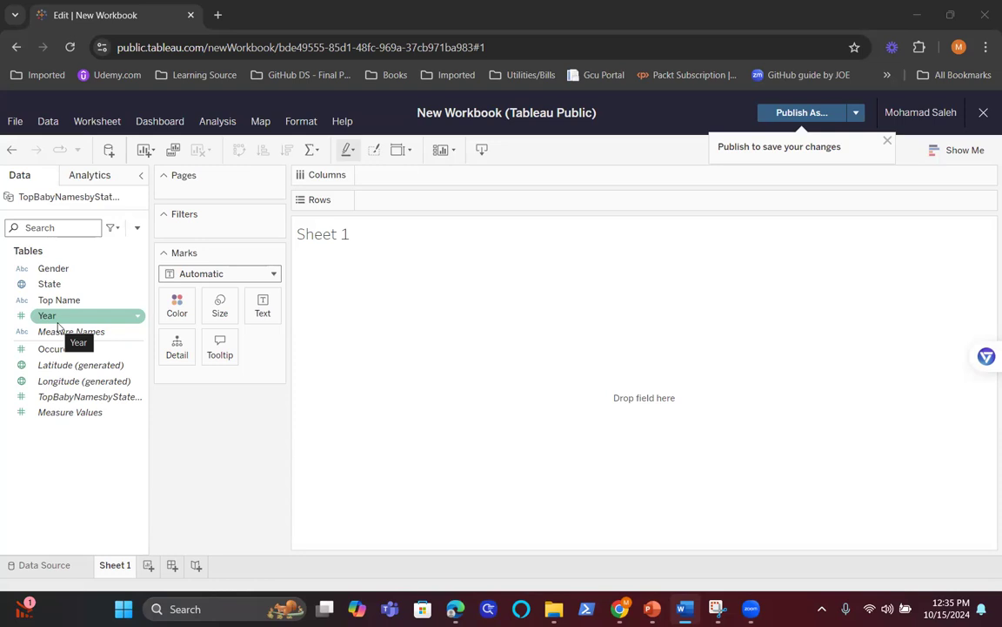
left_click(61, 365)
left_click(63, 348)
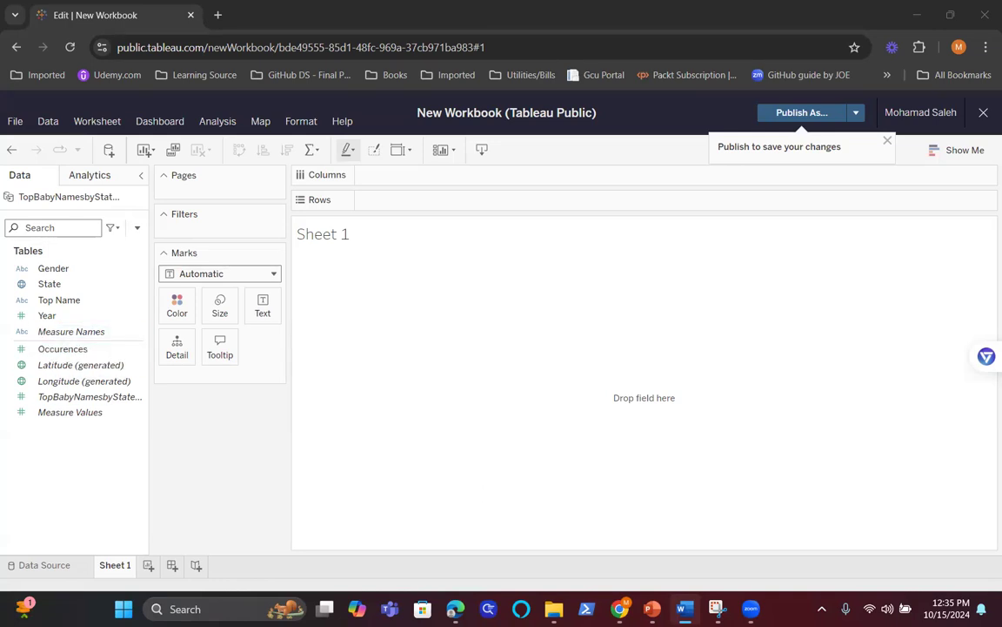
Step: Examine the generated fields Measure Names, Latitude, Longitude and Measure Values
left_click(76, 333)
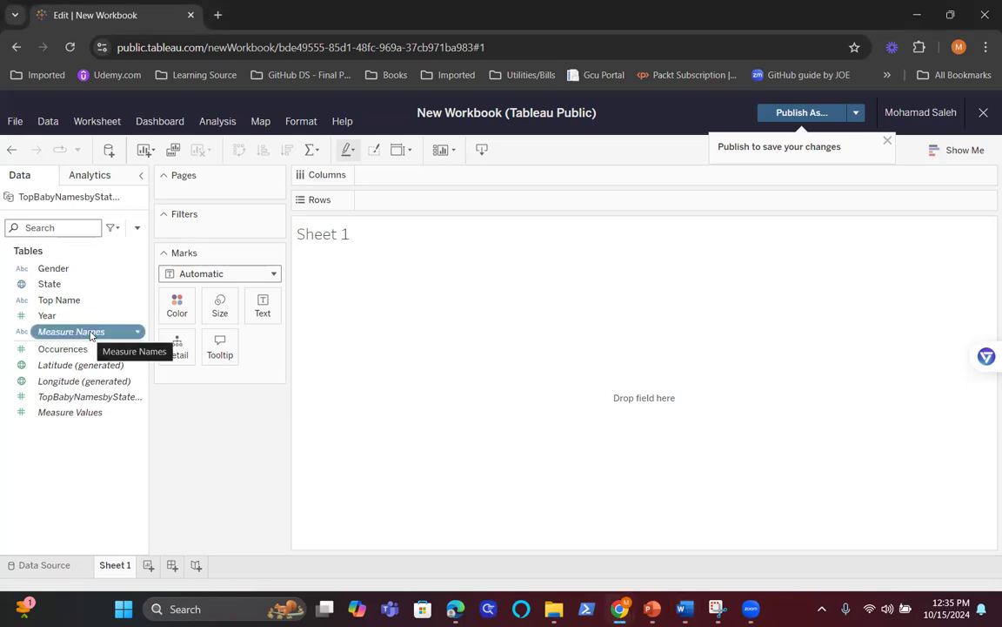
left_click(62, 367)
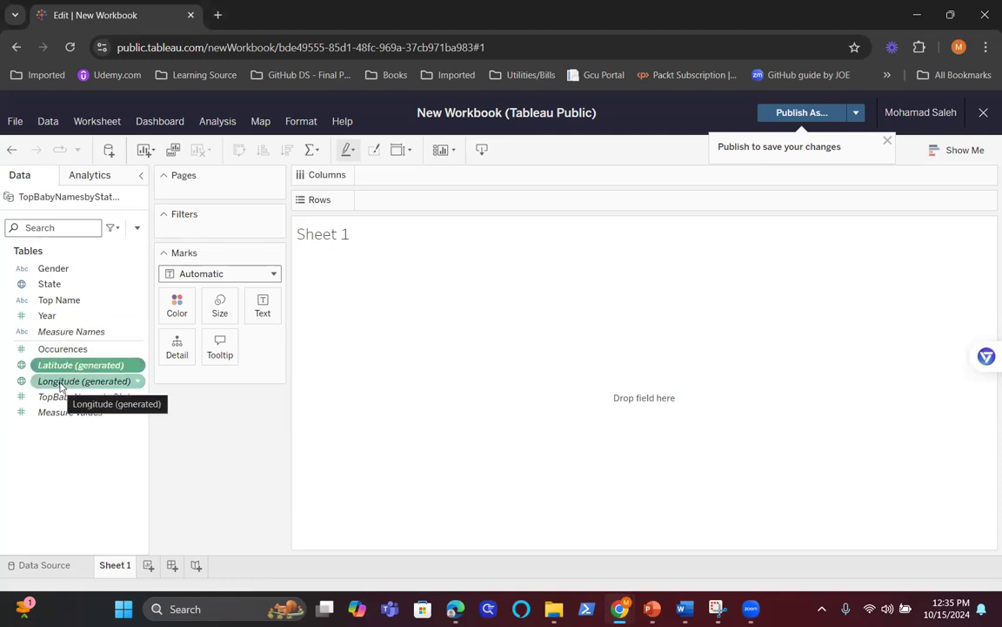
left_click(63, 383)
left_click(69, 413)
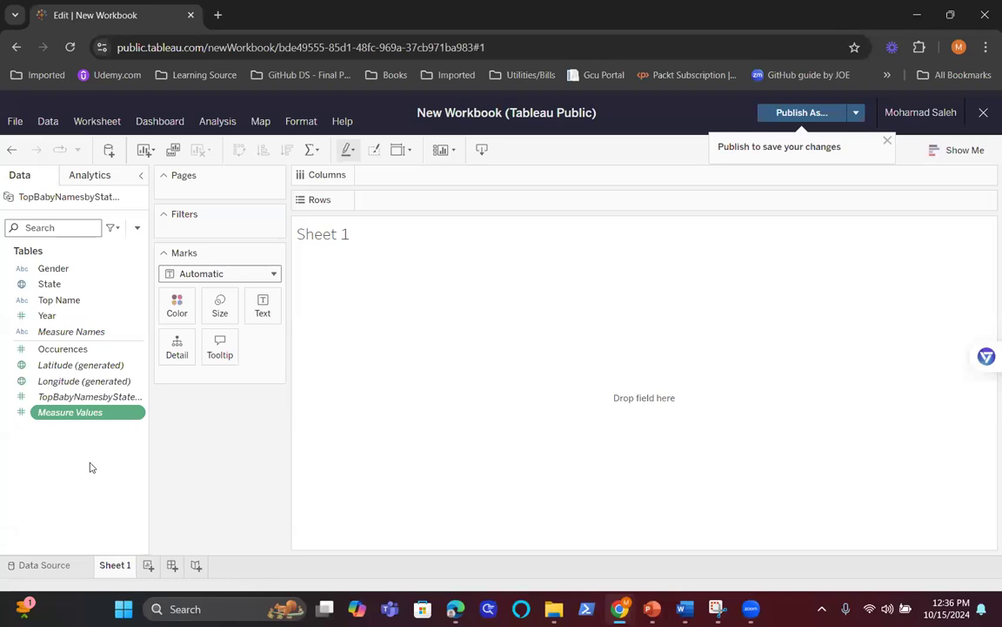
left_click(64, 331)
left_click(58, 414)
left_click(93, 331)
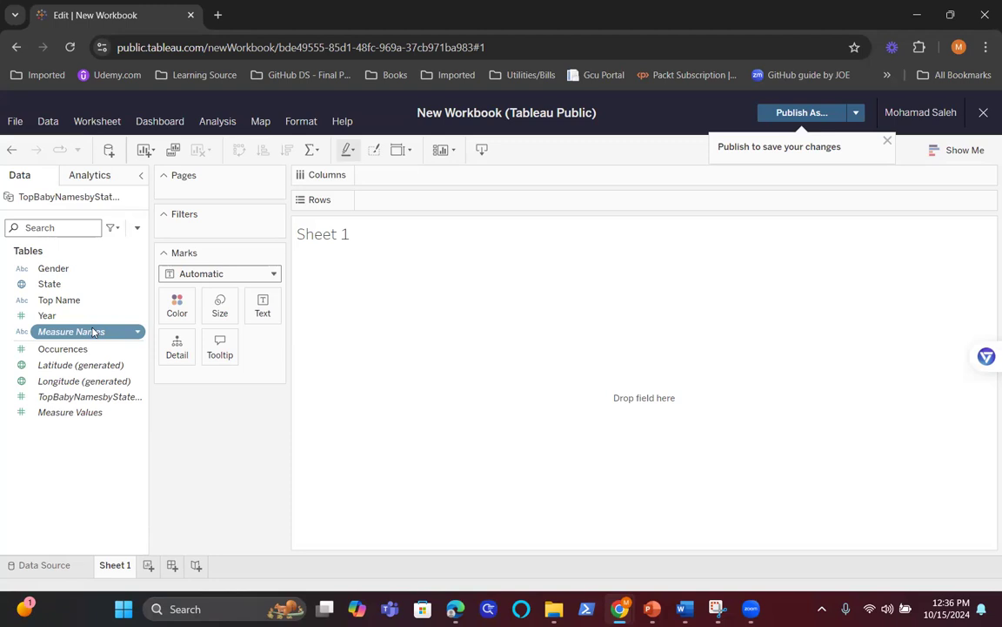
left_click(83, 412)
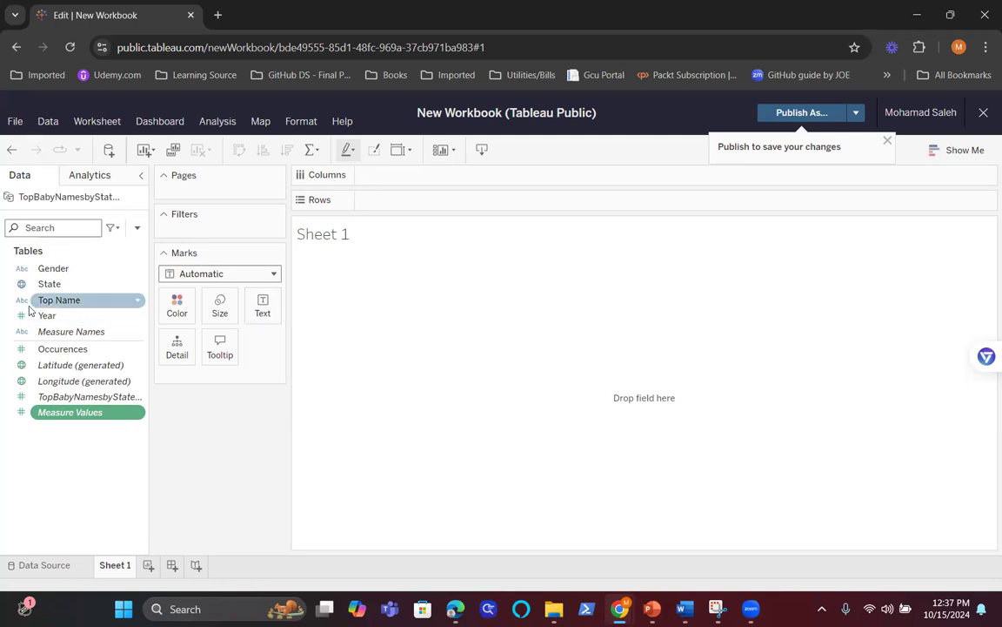
Step: Put Top Name on rows and try Year as columns, undoing the Year placement each time
left_click_drag(63, 305, 427, 204)
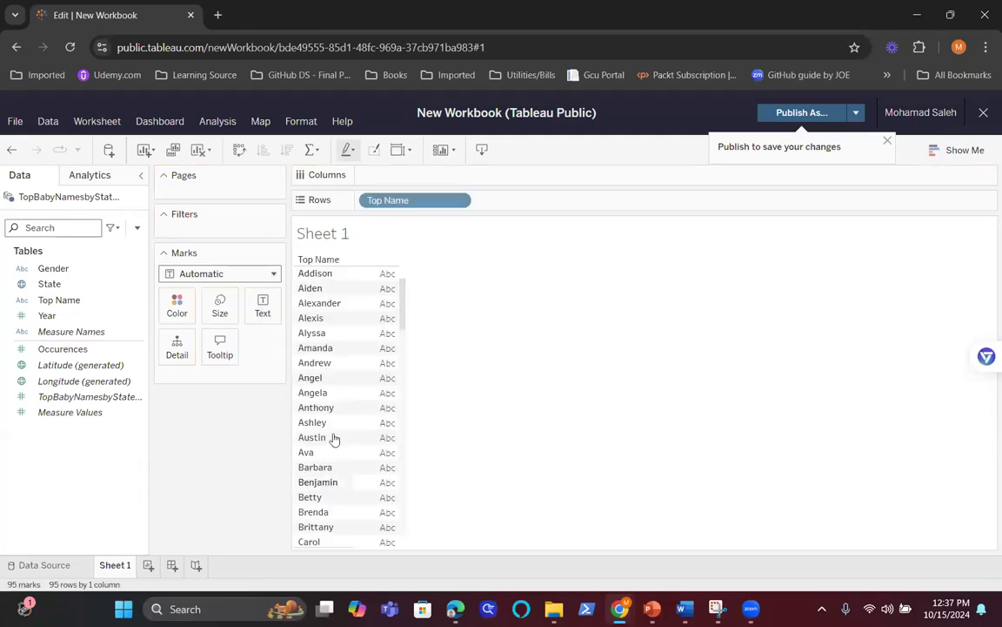
left_click_drag(62, 315, 442, 178)
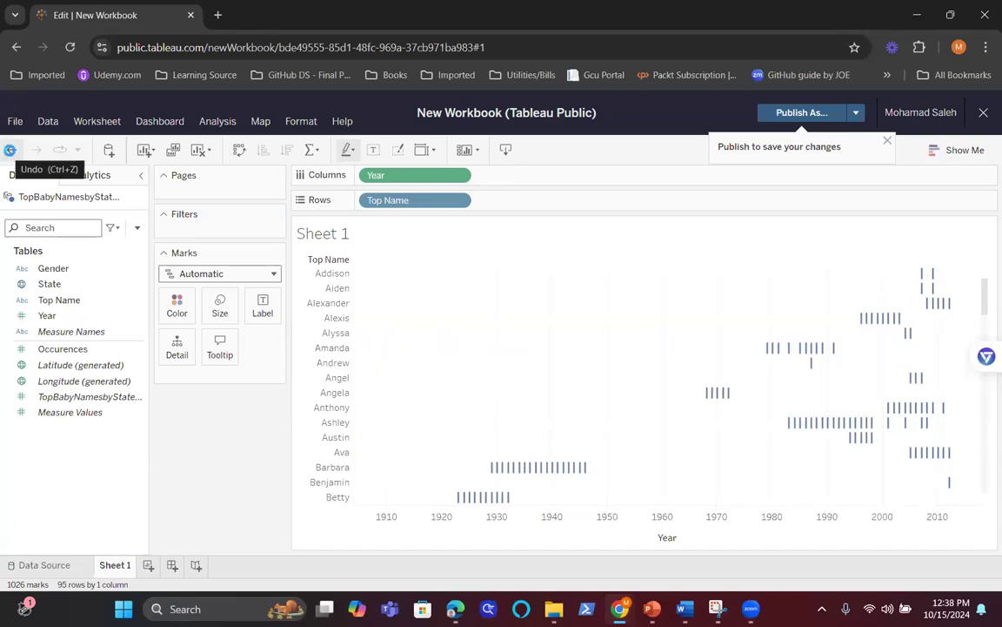
left_click(10, 151)
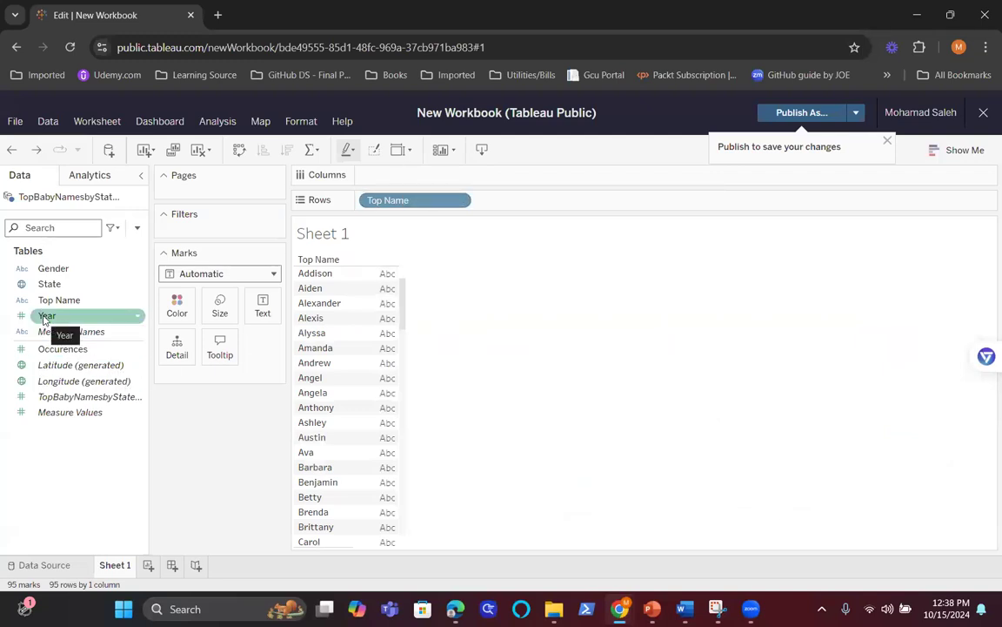
left_click_drag(43, 319, 407, 470)
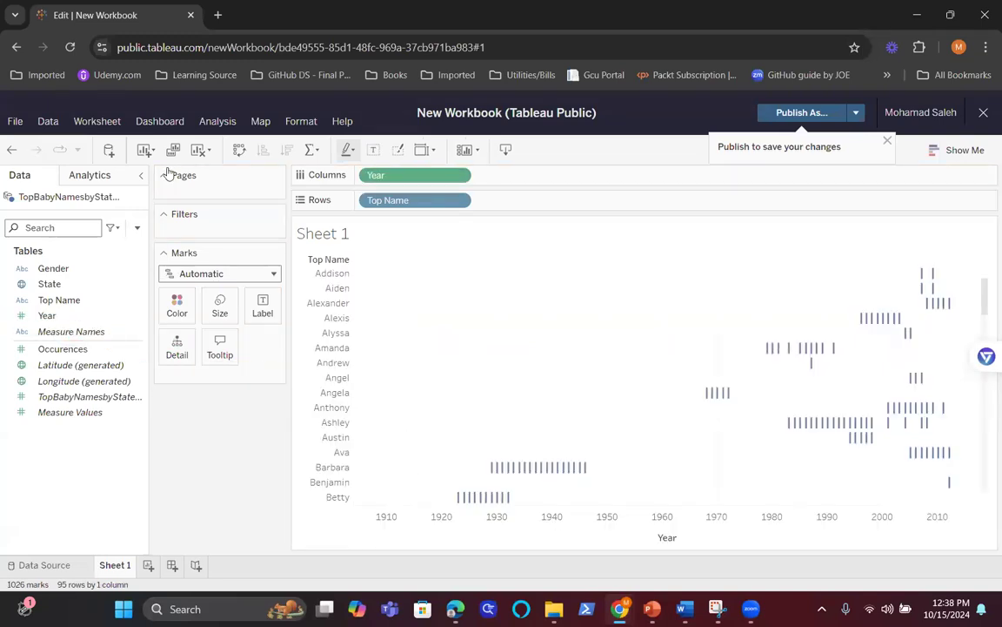
left_click(12, 149)
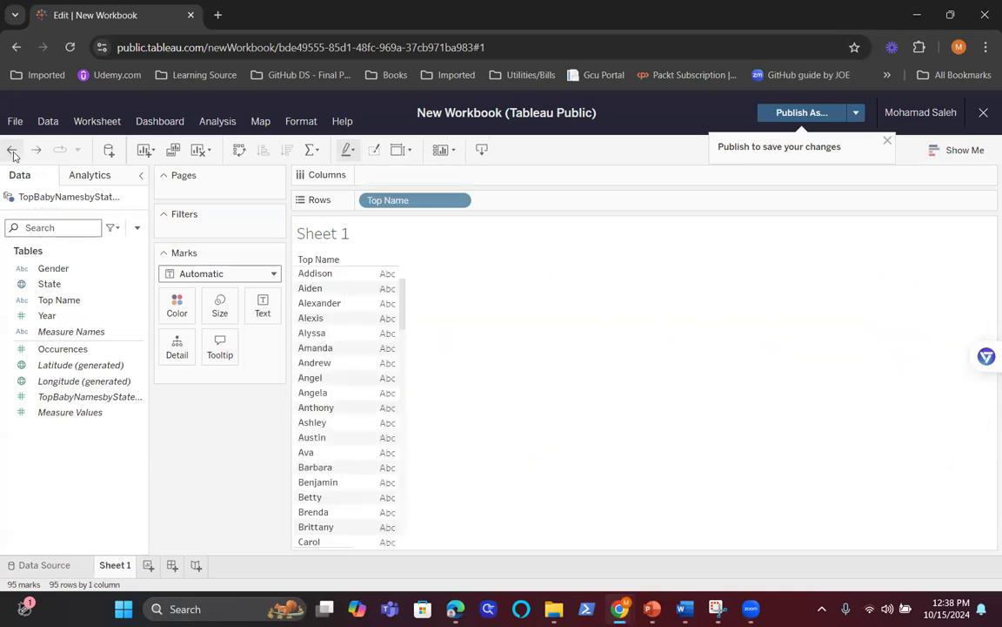
Step: Try State as columns against the Top Name rows, and undo back to an empty sheet
left_click_drag(49, 284, 402, 494)
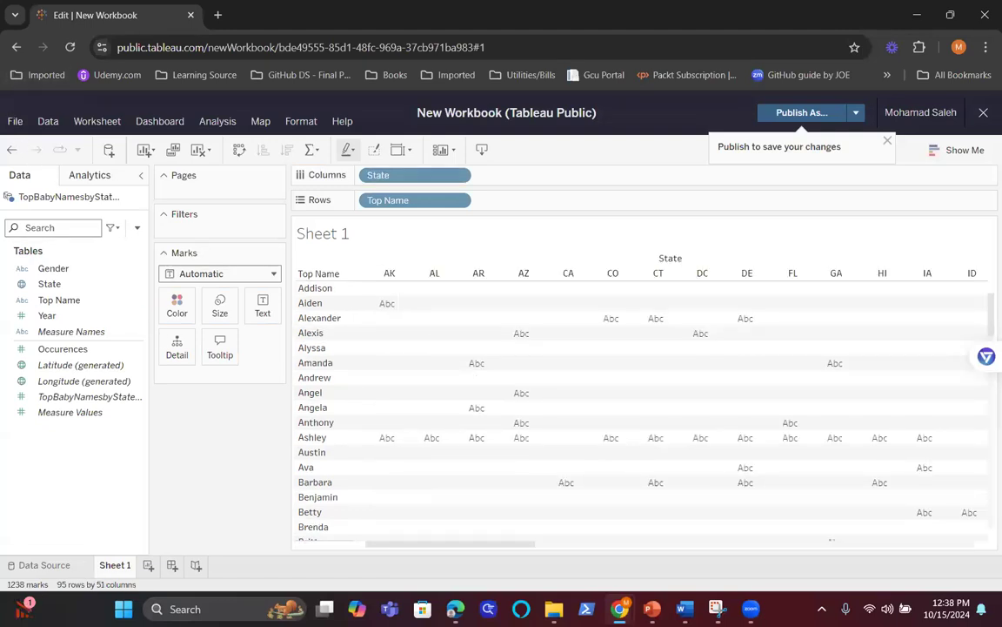
key("alt+Tab")
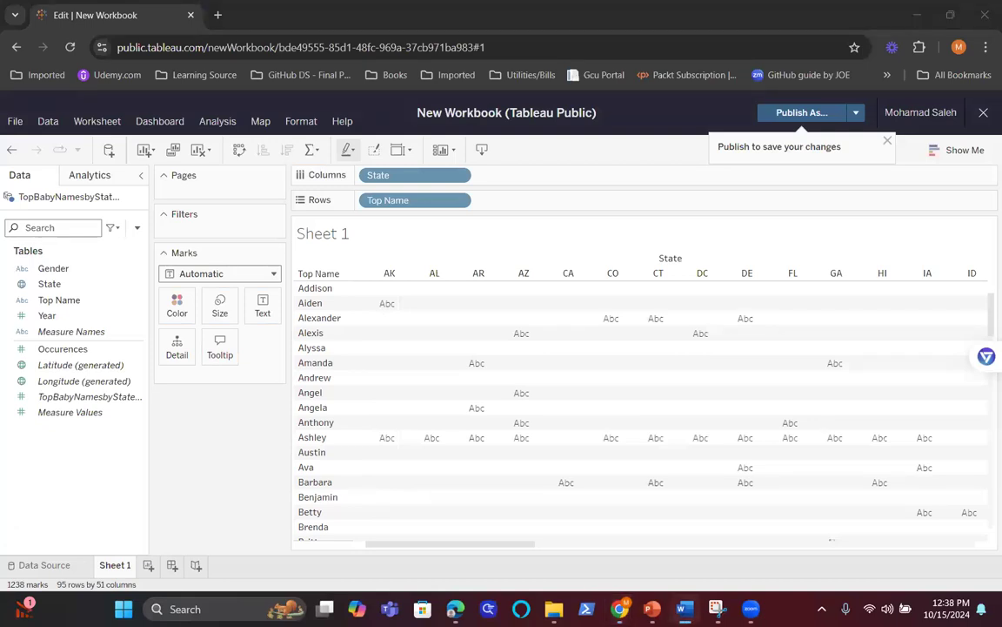
key("ctrl+z")
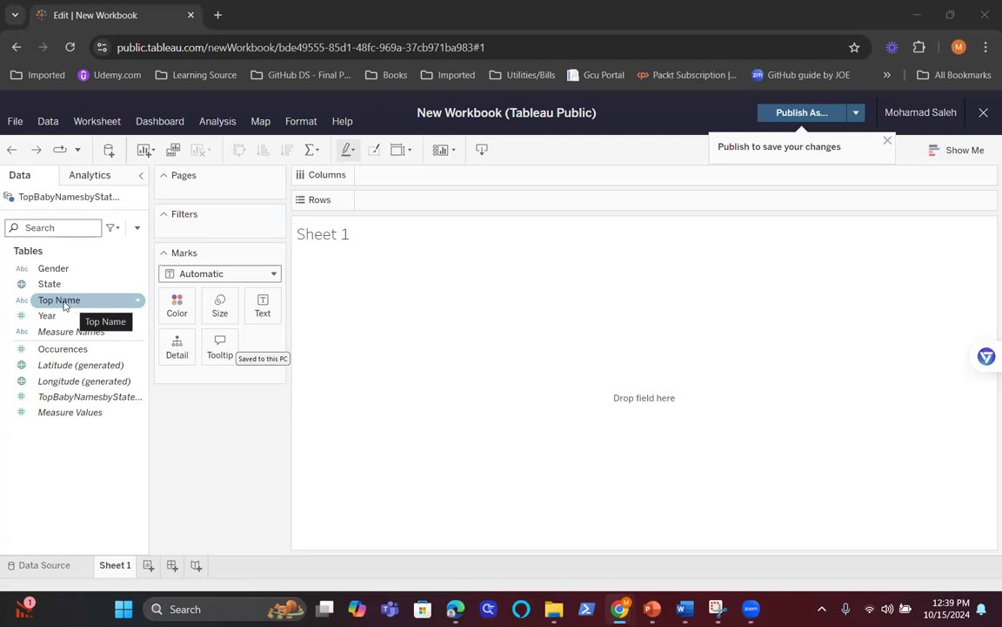
Step: List Top Name on rows with summed Occurences as the text values, sorted ascending by Occurences
left_click(61, 302)
left_click_drag(61, 302, 391, 401)
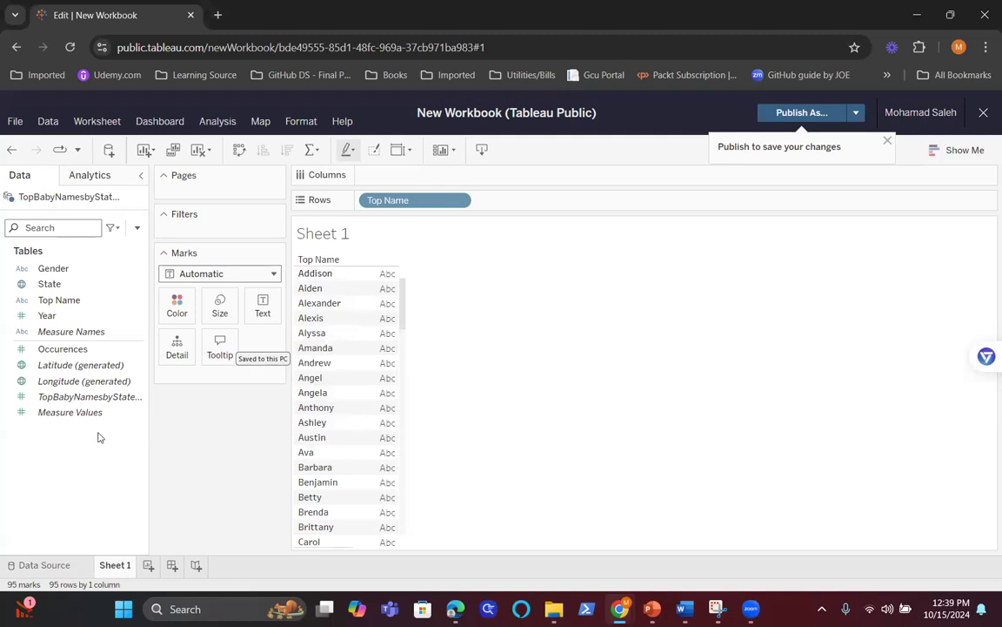
left_click_drag(47, 355, 394, 505)
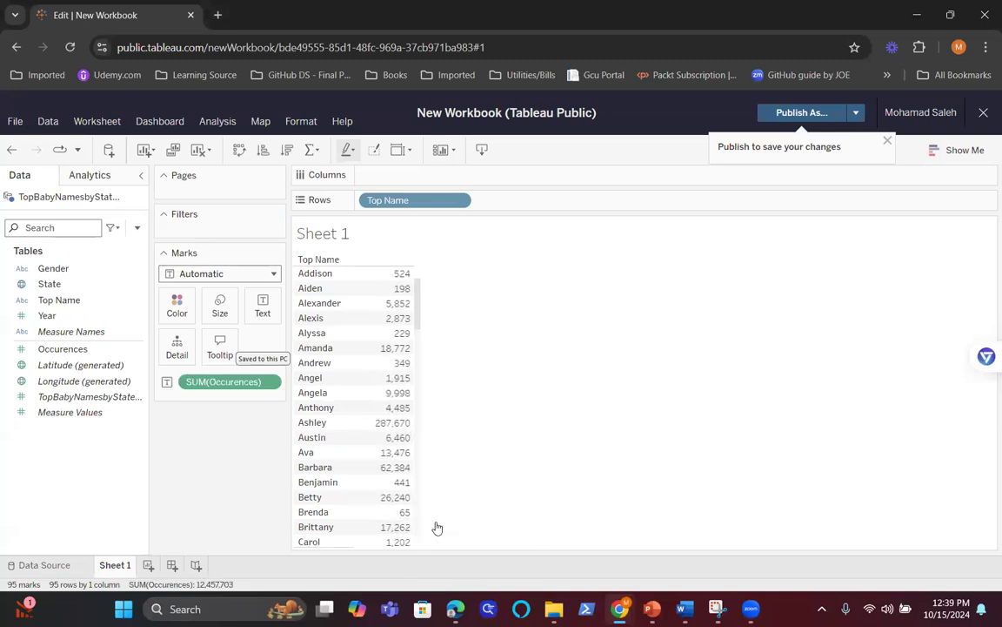
left_click(263, 154)
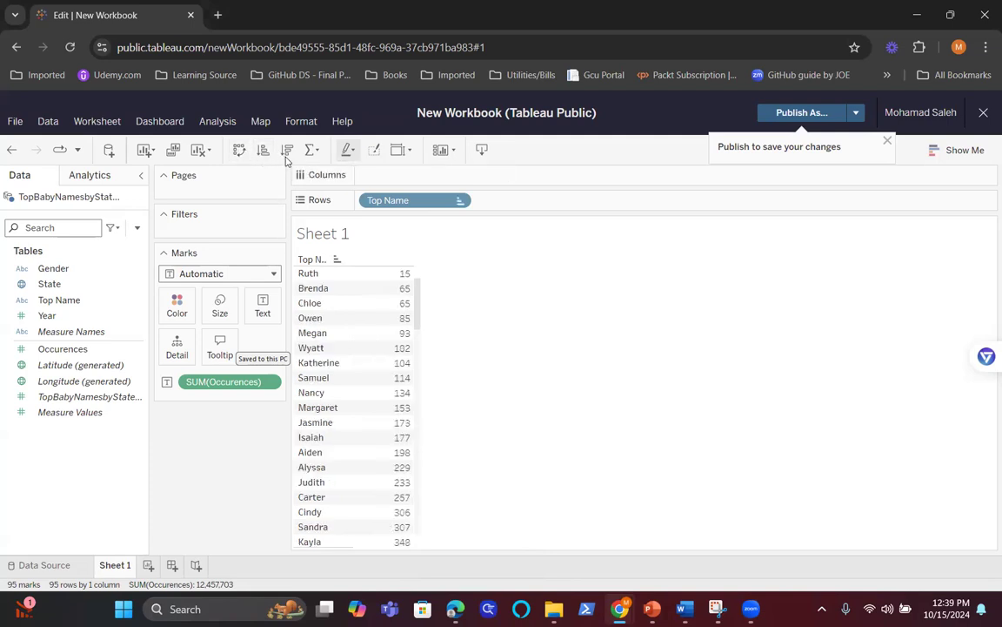
Step: Sort the Top Name rows descending by summed Occurences and break the values down by State in columns
left_click(287, 150)
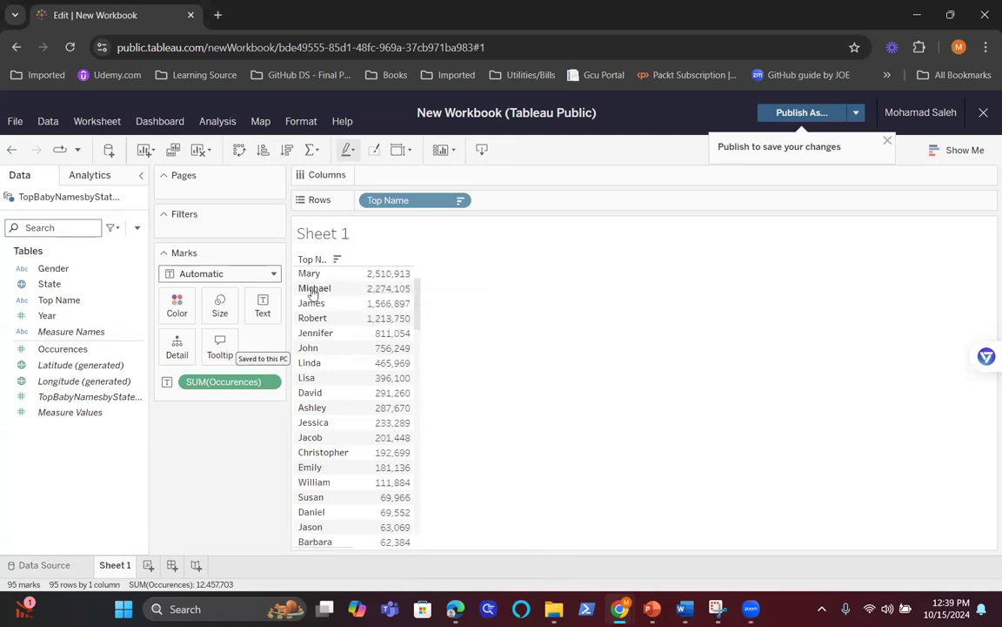
mouse_move(369, 280)
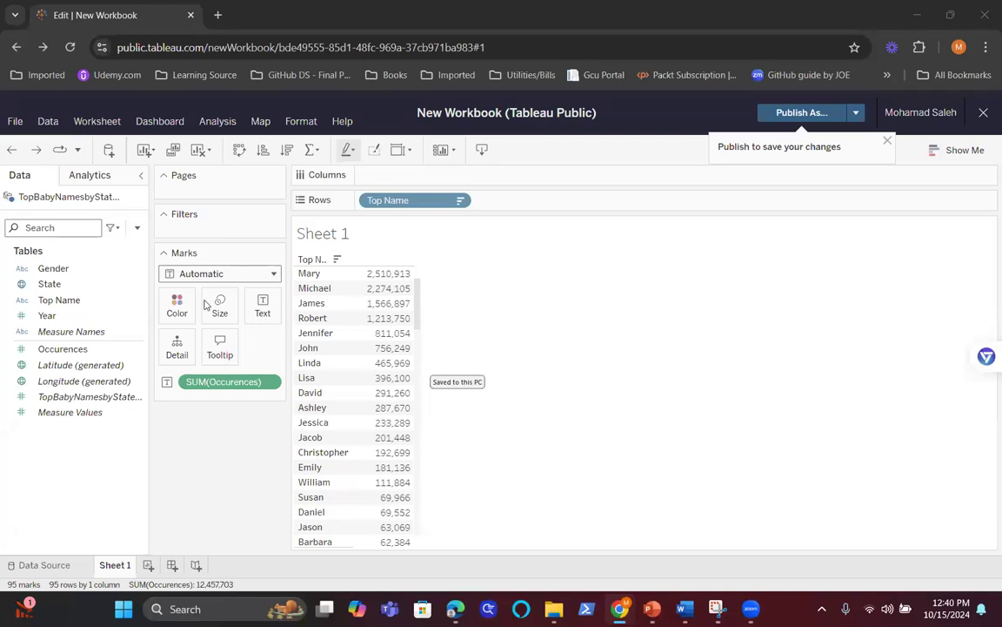
left_click_drag(36, 289, 396, 331)
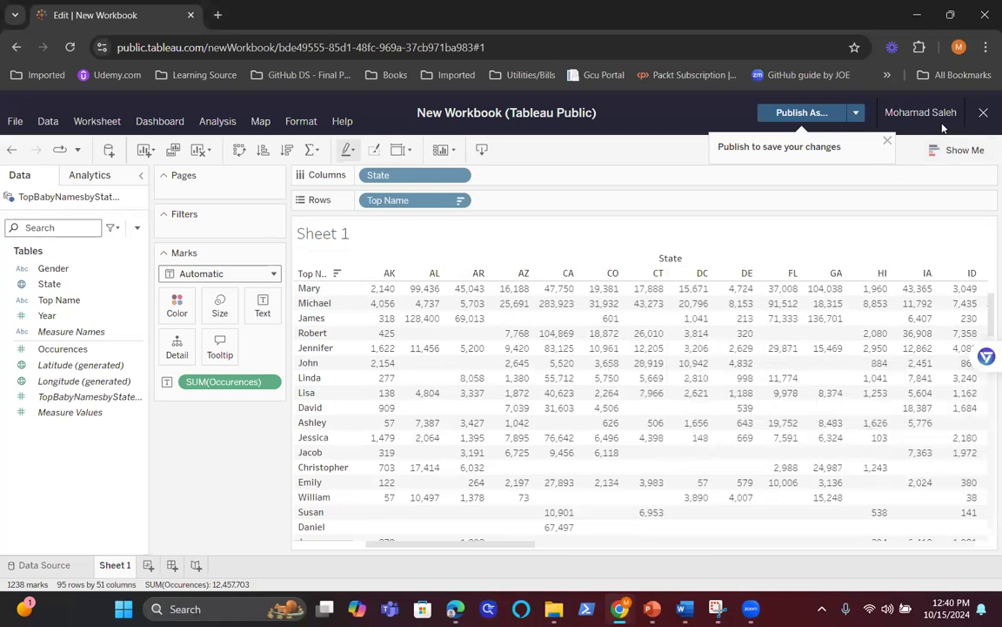
Step: Convert the name-by-state table to a packed bubbles chart and filter Gender to only F
left_click(962, 151)
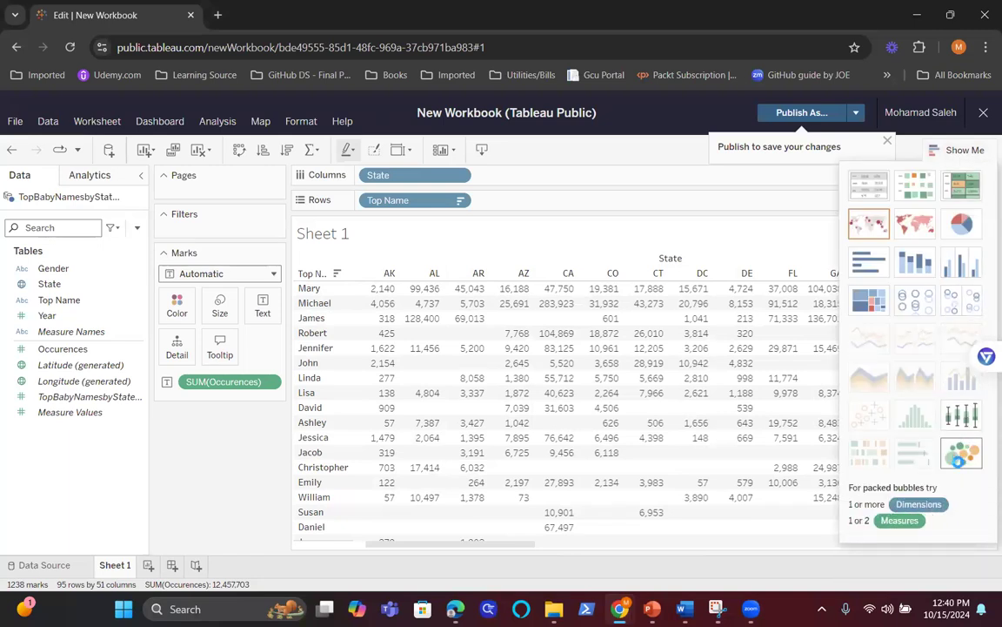
left_click(960, 454)
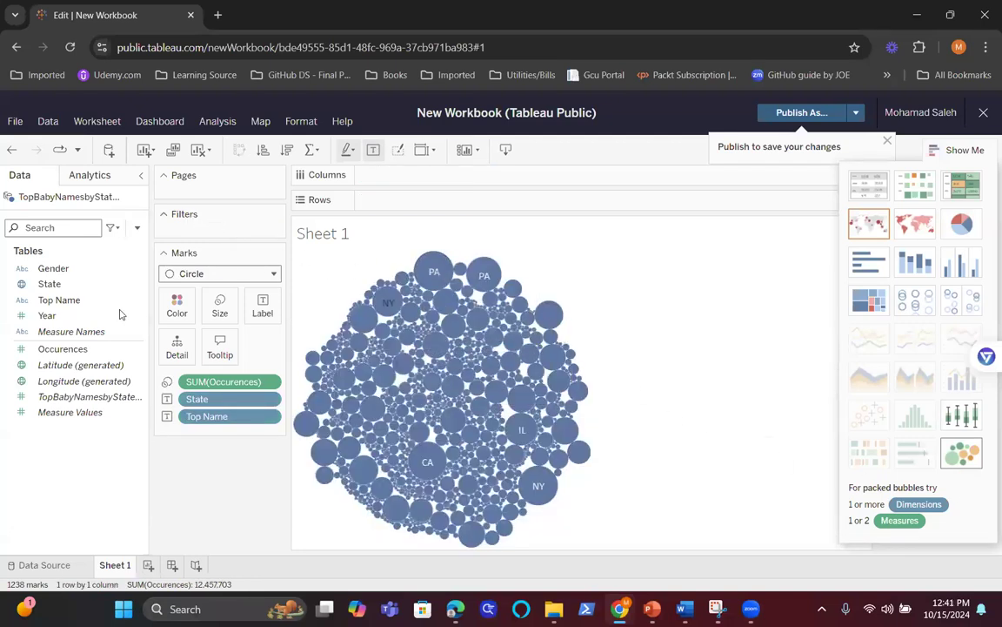
left_click_drag(54, 268, 204, 233)
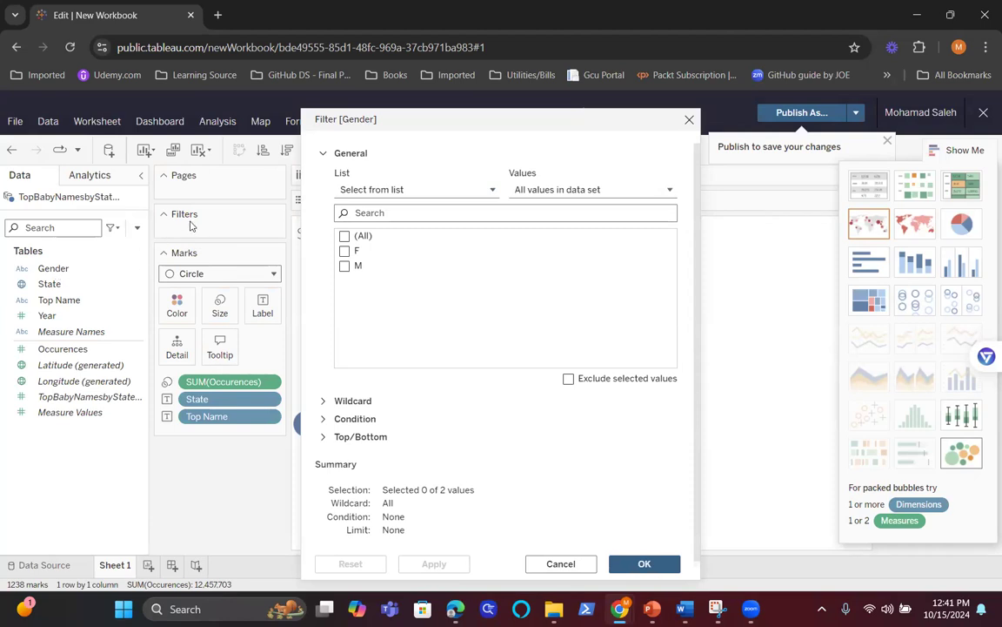
left_click(344, 267)
left_click(345, 265)
left_click(345, 252)
left_click(644, 565)
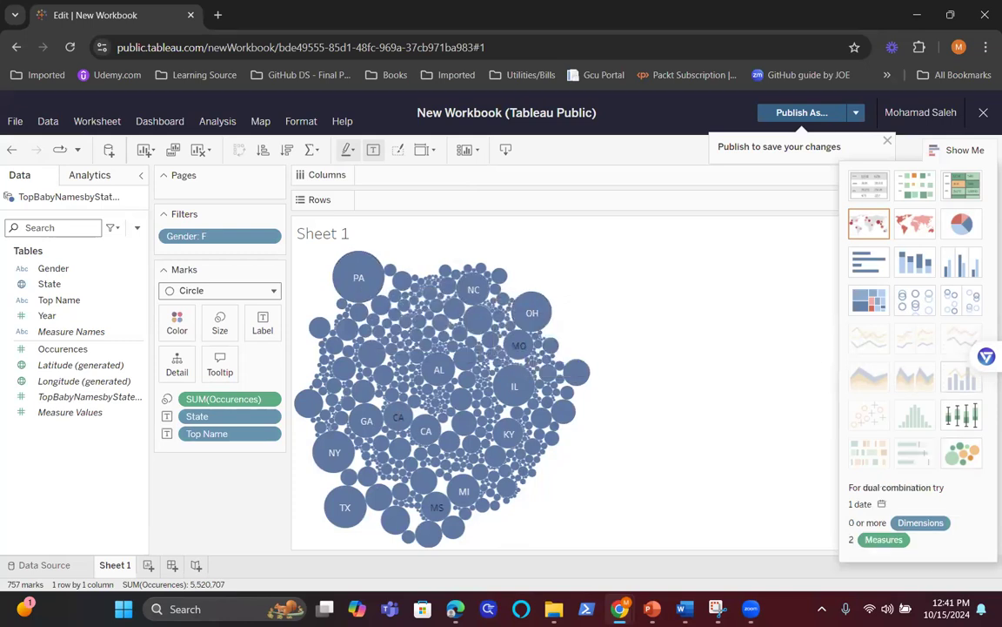
key("alt+Tab")
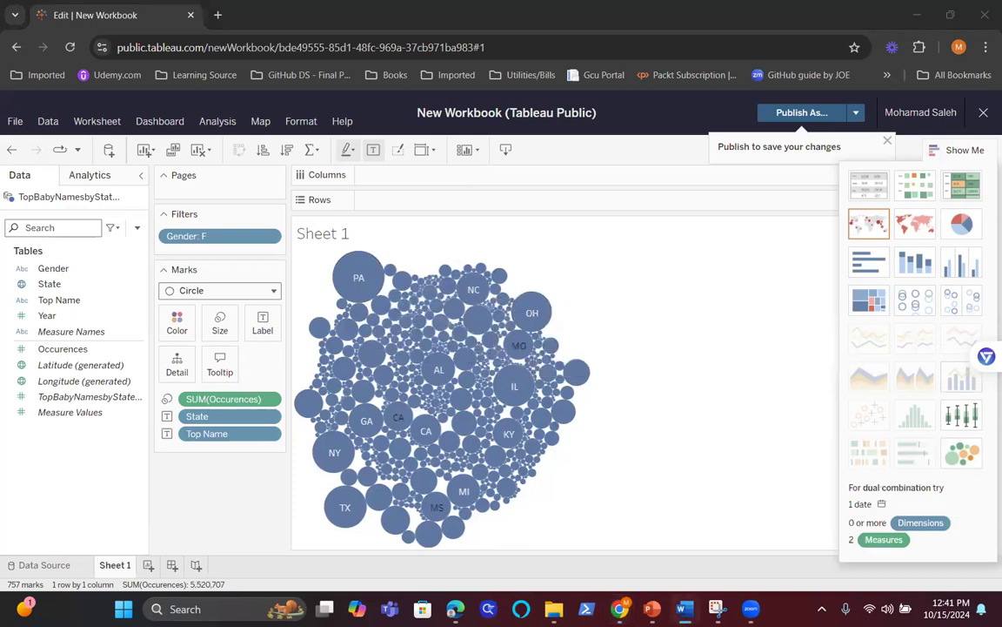